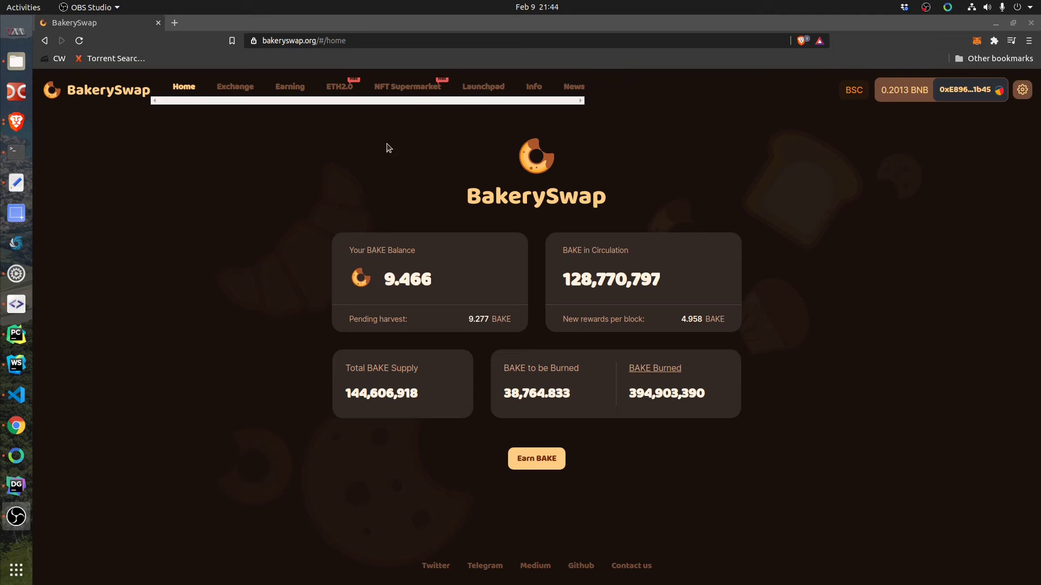
Open the Latte USDT-BUSD BLP pool from the Earn BAKE farming pools.
click(293, 90)
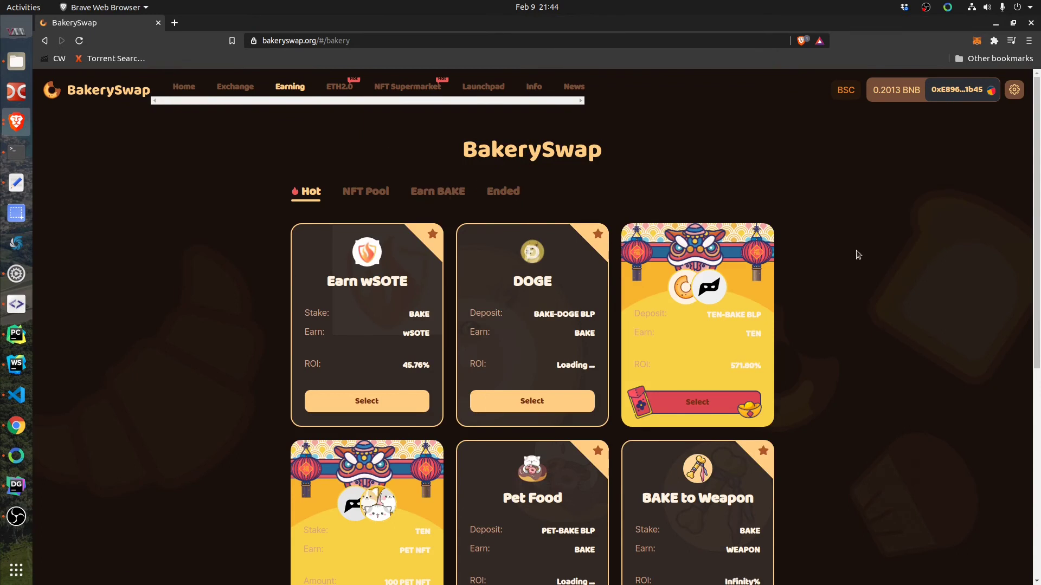
scroll(858, 254, down, 1)
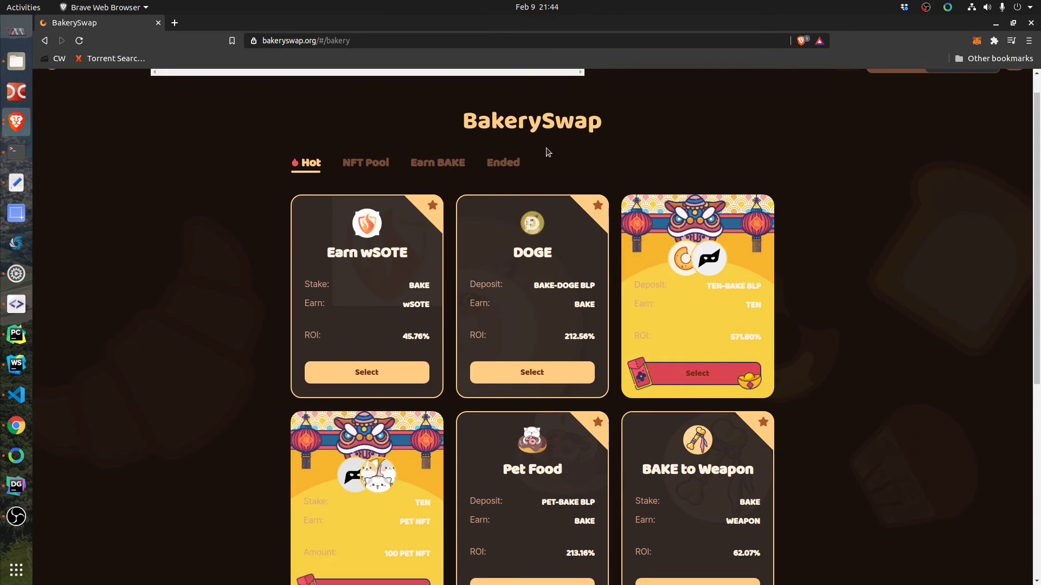
click(455, 164)
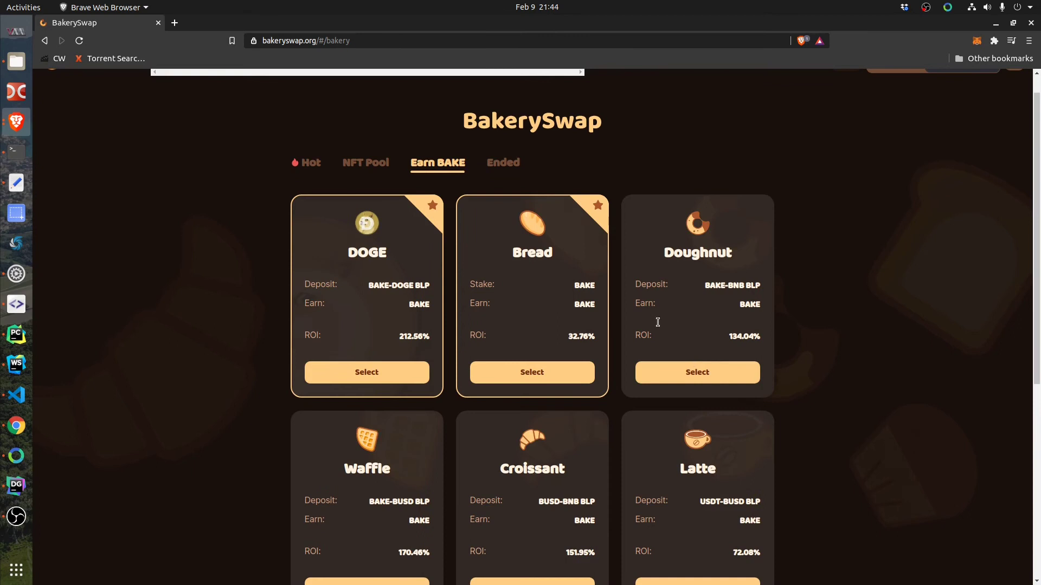
scroll(657, 320, down, 4)
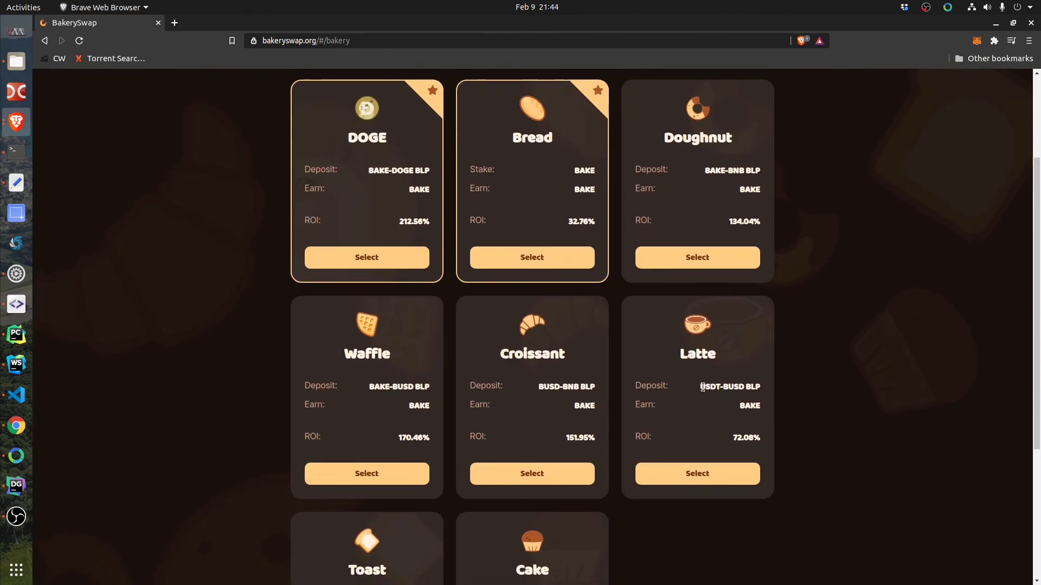
drag(706, 381, 813, 429)
click(701, 457)
click(699, 471)
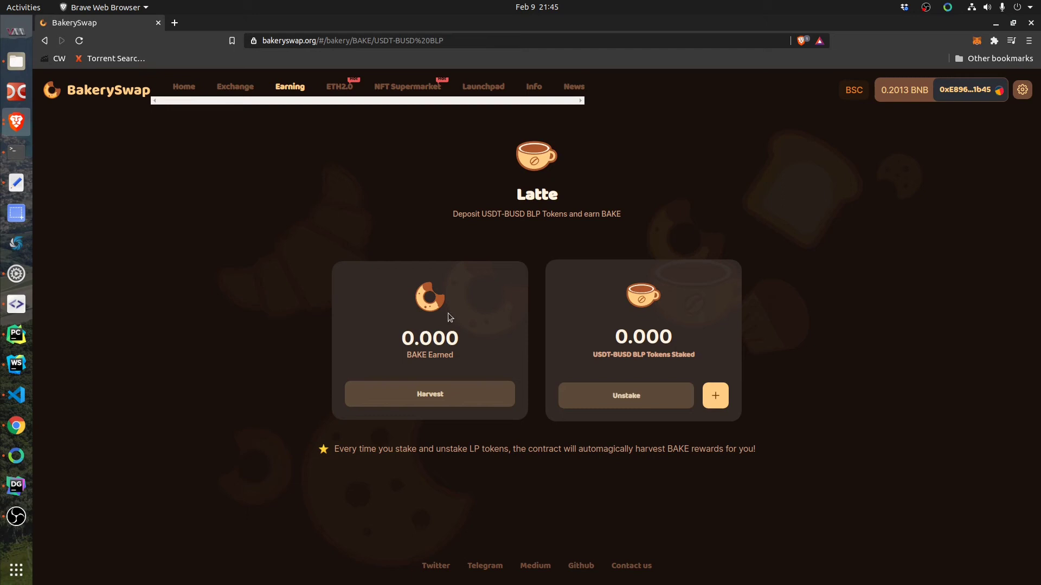
Check the deposit form's maximum BLP amount, then cancel without staking.
click(715, 396)
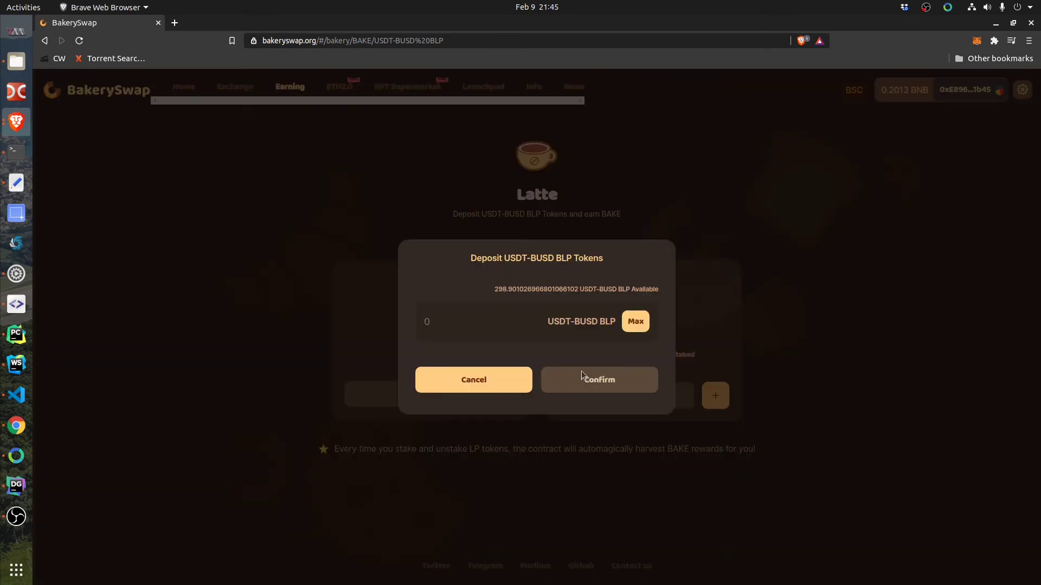
click(639, 323)
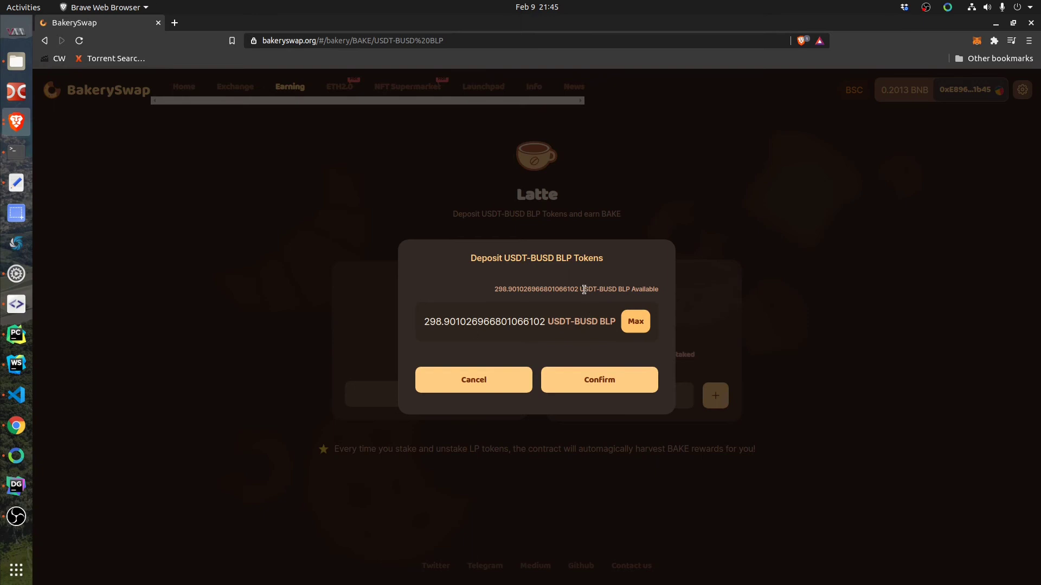
drag(616, 291, 635, 292)
click(509, 385)
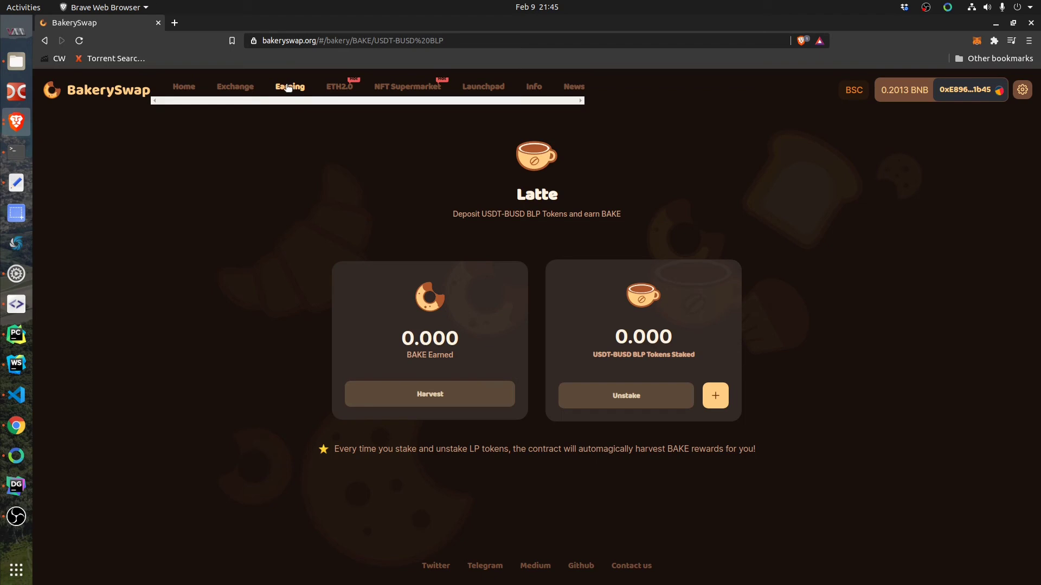
Import the BUSD/USDT pool on the Exchange Pool page, finding the 298.9 position.
click(246, 89)
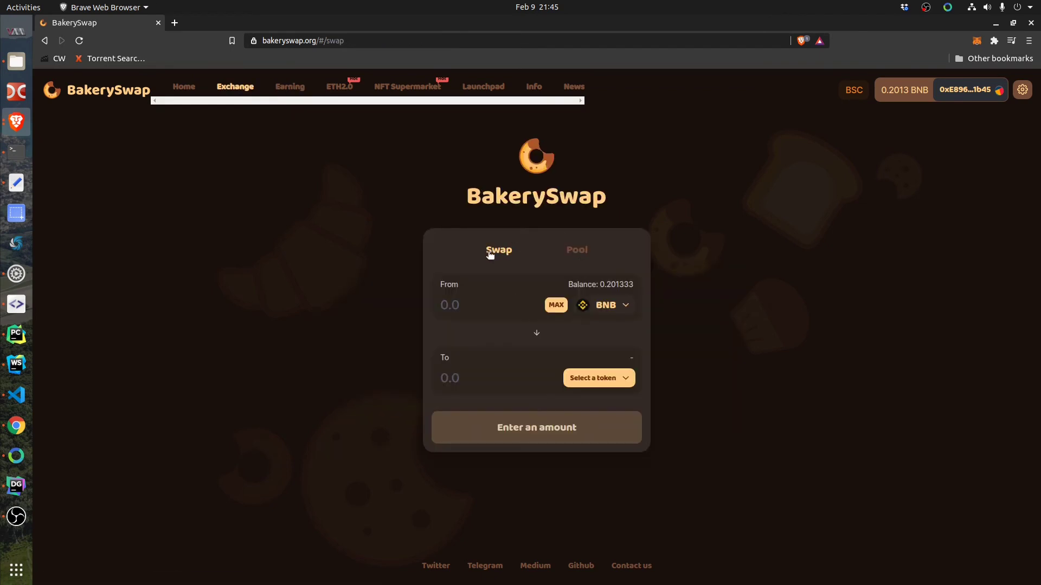
click(569, 257)
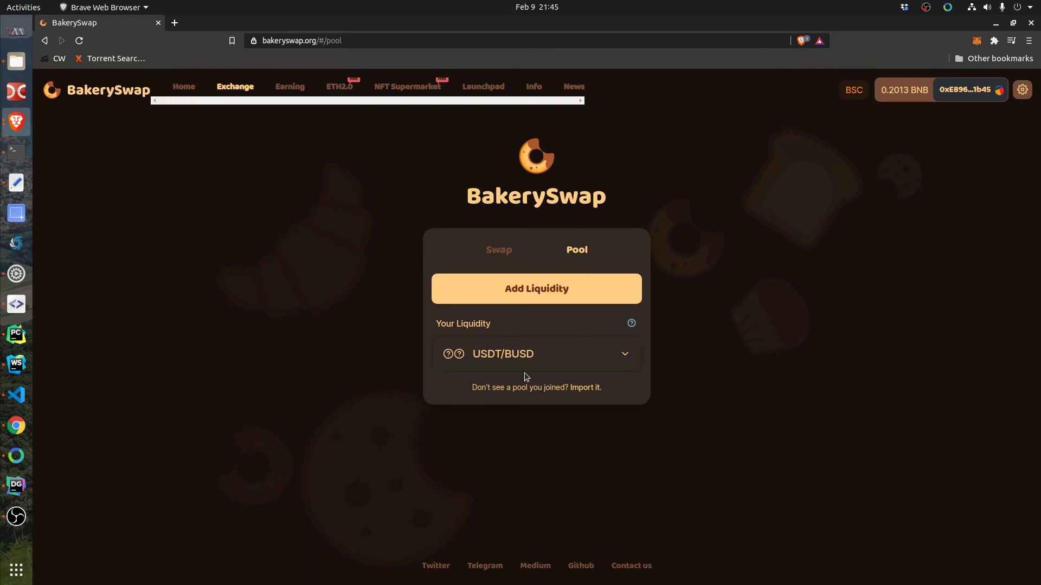
click(585, 388)
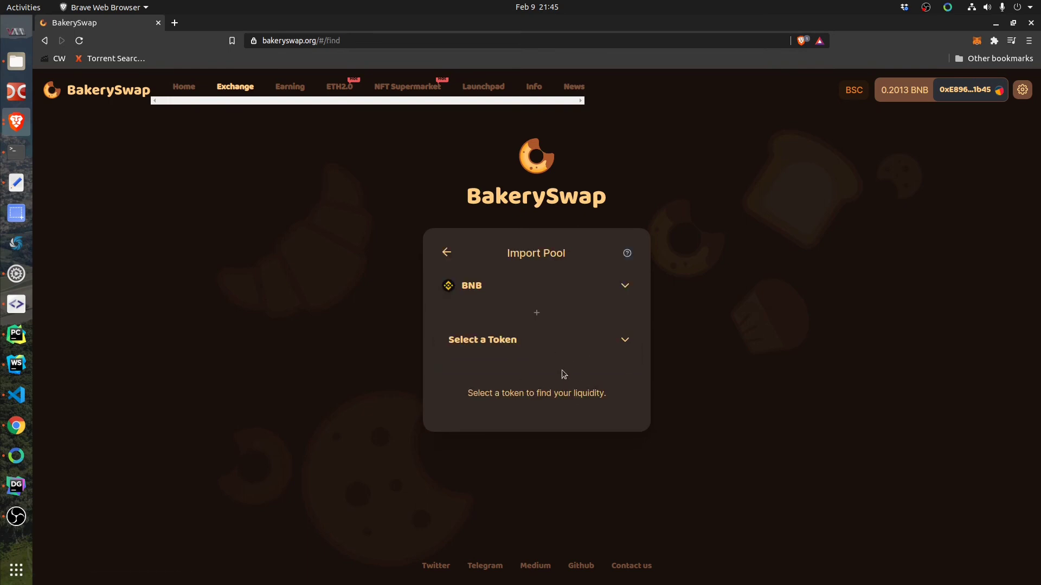
click(624, 281)
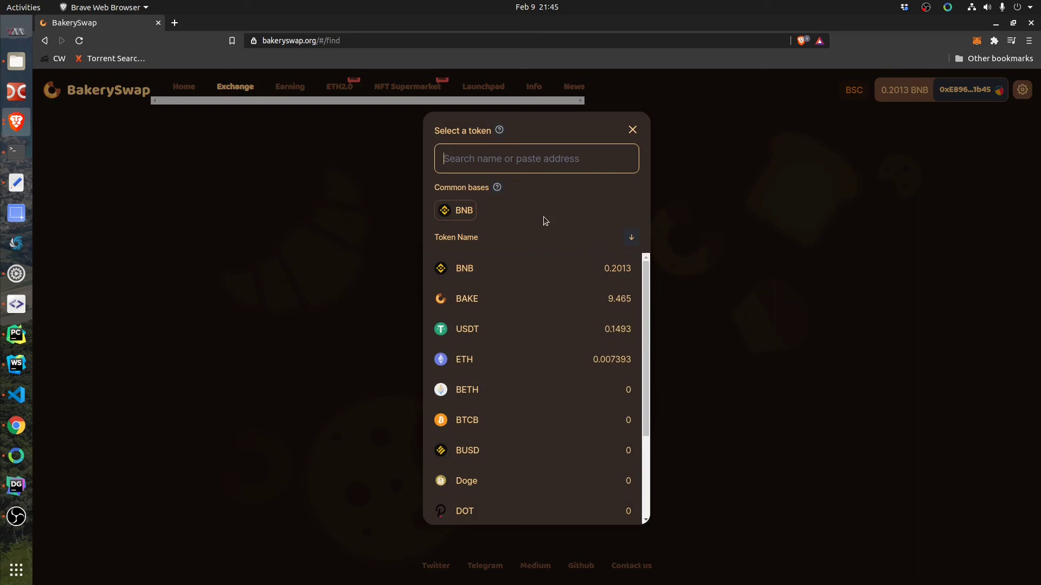
text(busd)
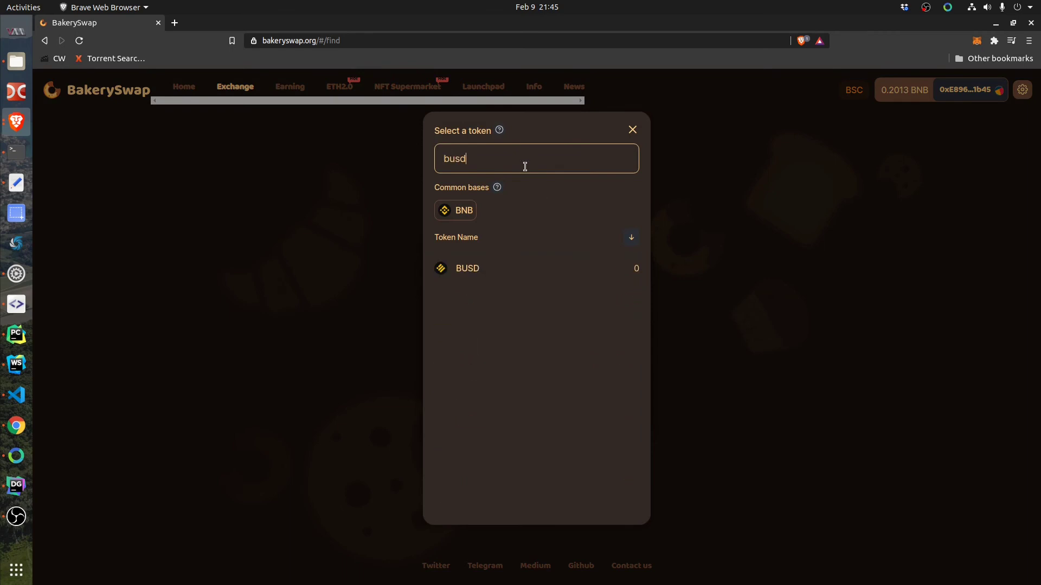
click(507, 269)
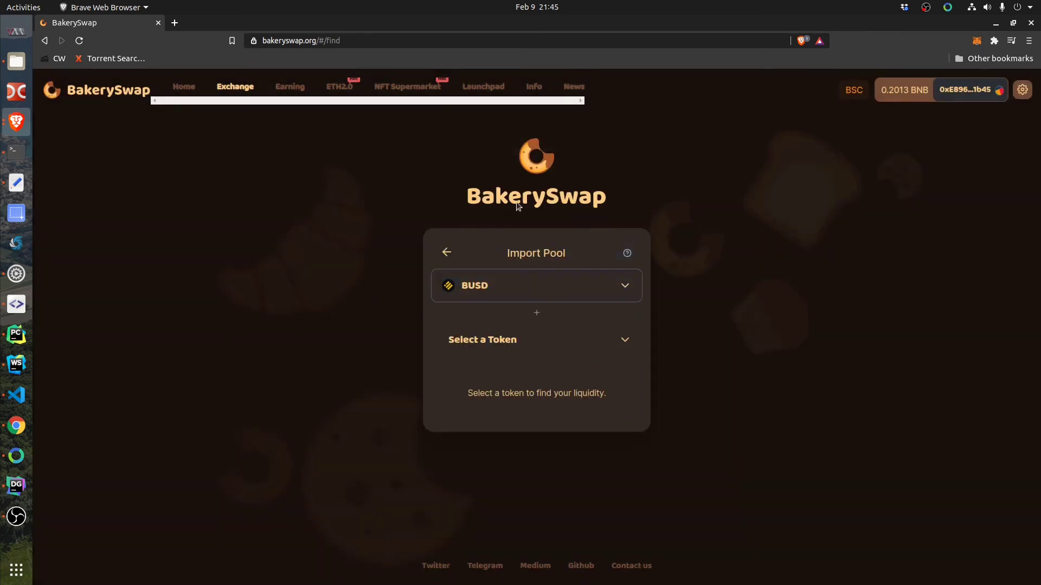
click(531, 335)
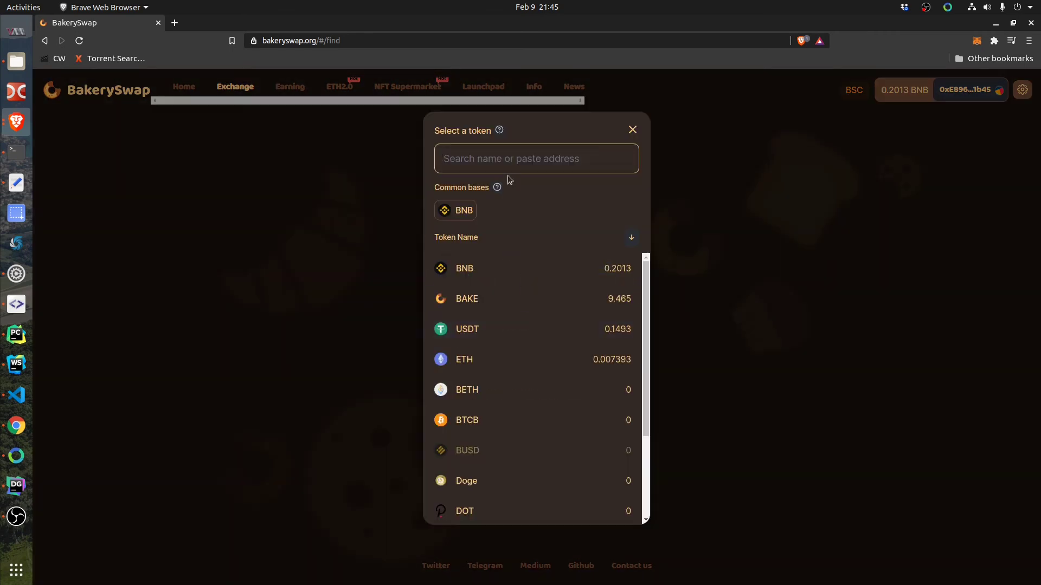
text(usdt)
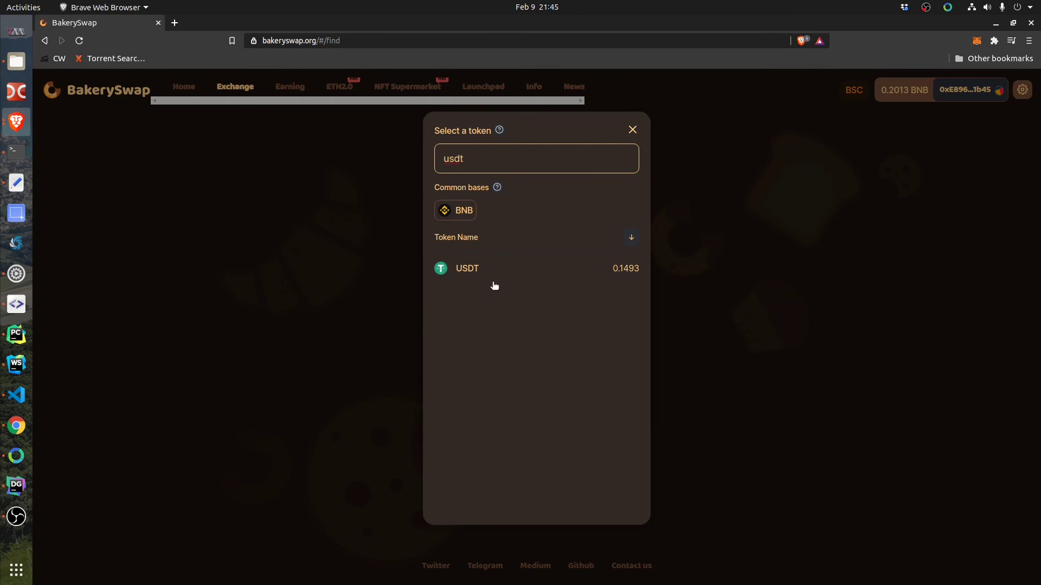
click(494, 285)
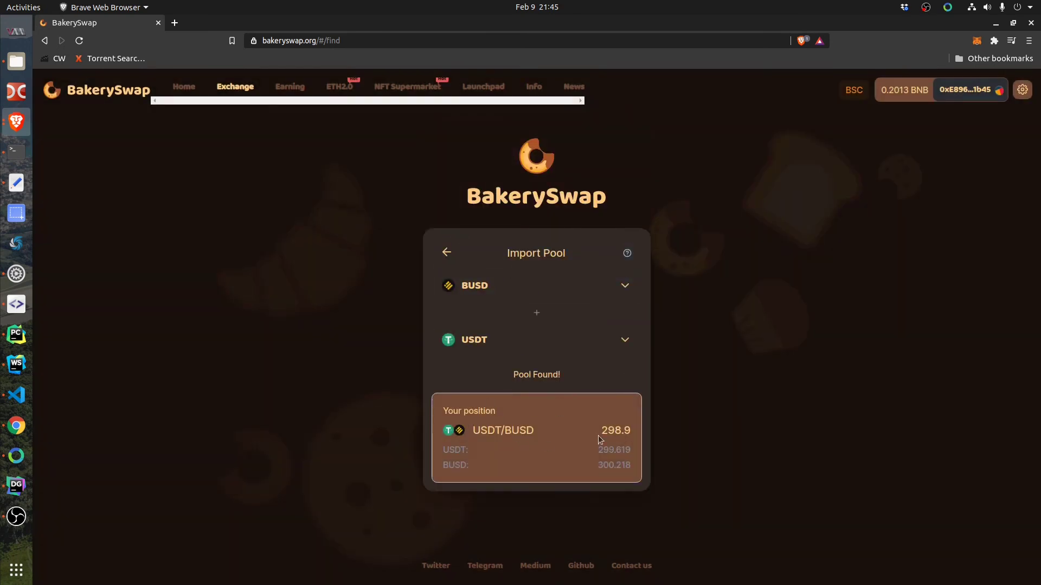
click(448, 251)
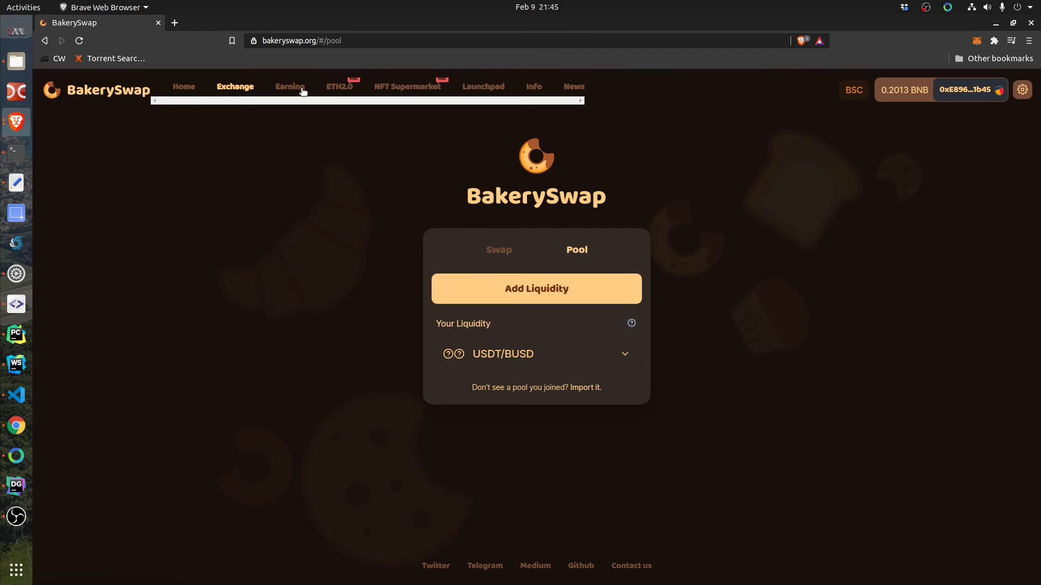
Open Remove Liquidity for the USDT/BUSD position and set the amount to 100%.
click(622, 356)
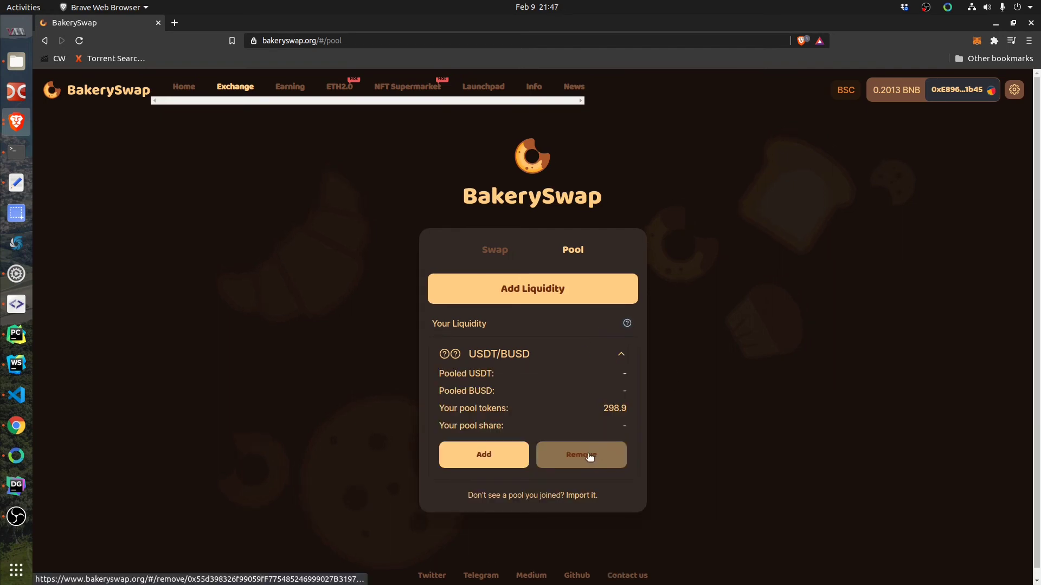
click(589, 455)
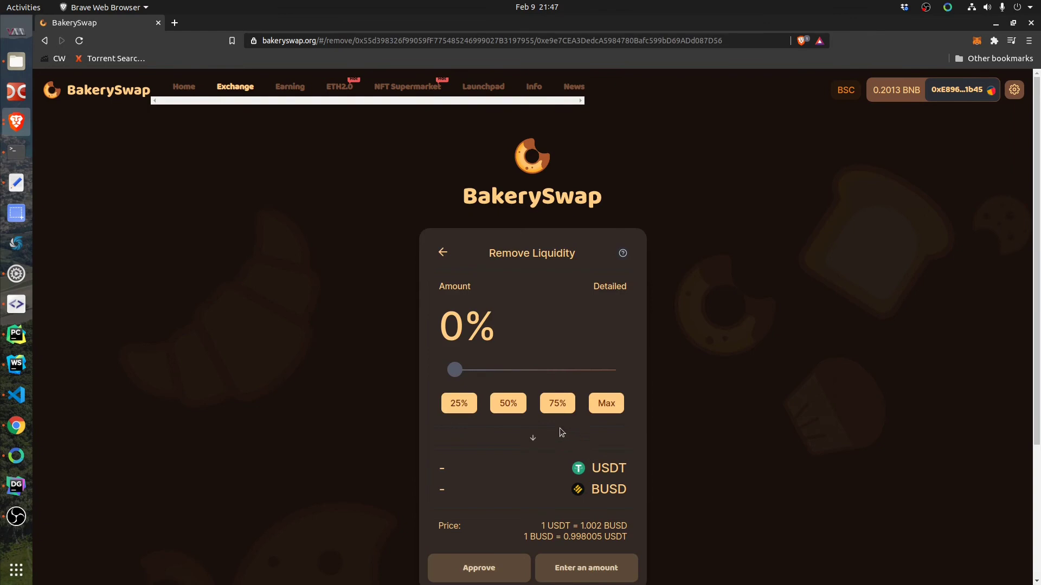
scroll(613, 326, down, 2)
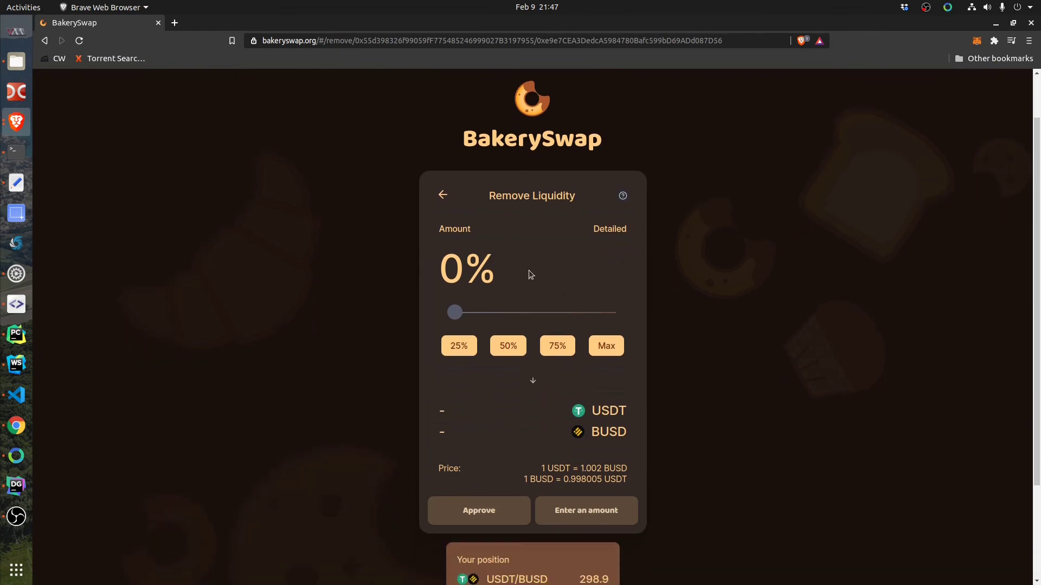
click(608, 350)
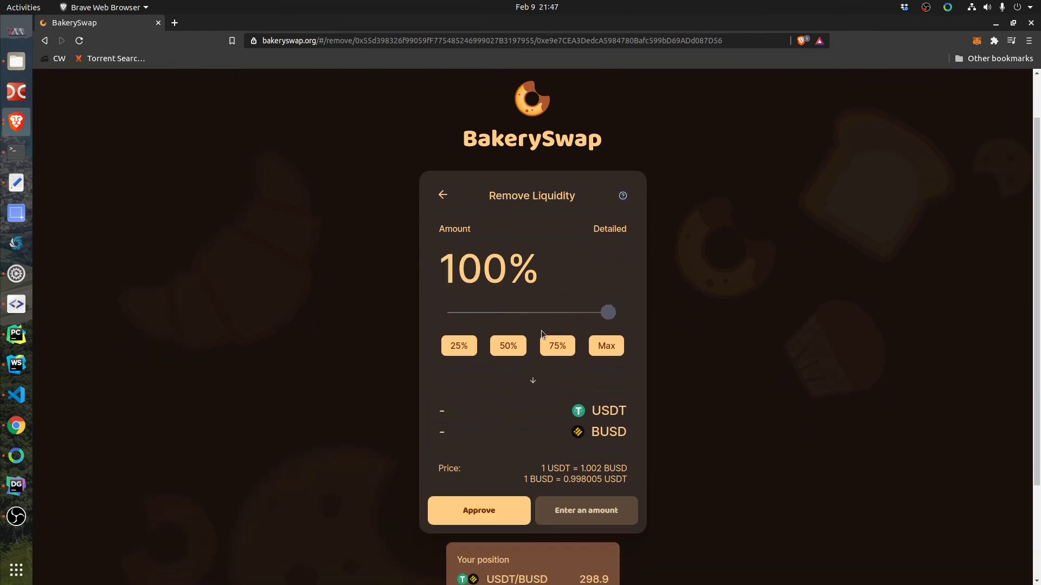
Approve the LP tokens for removal by signing the MetaMask permit request.
scroll(439, 298, down, 4)
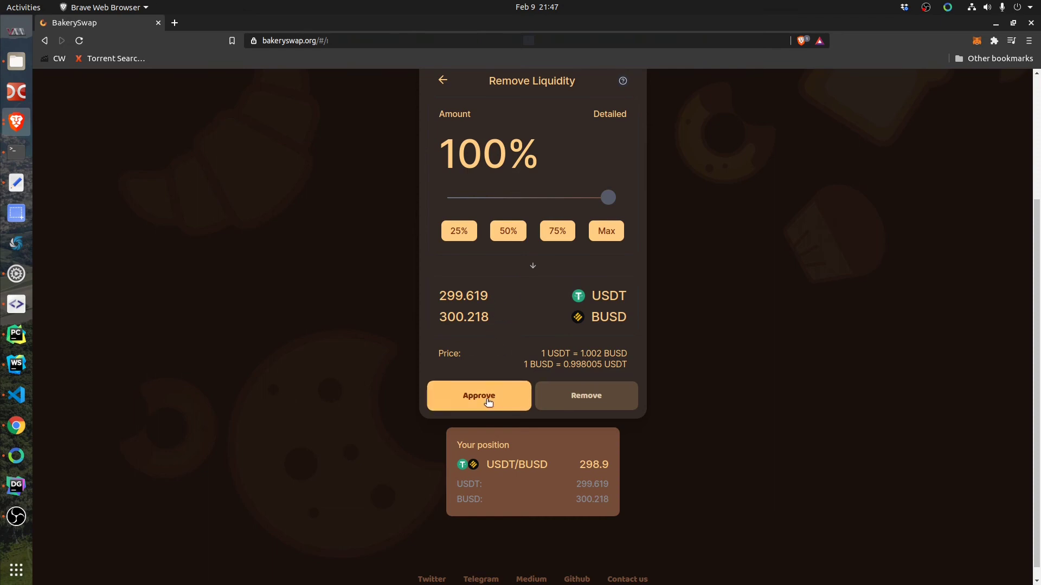
click(488, 401)
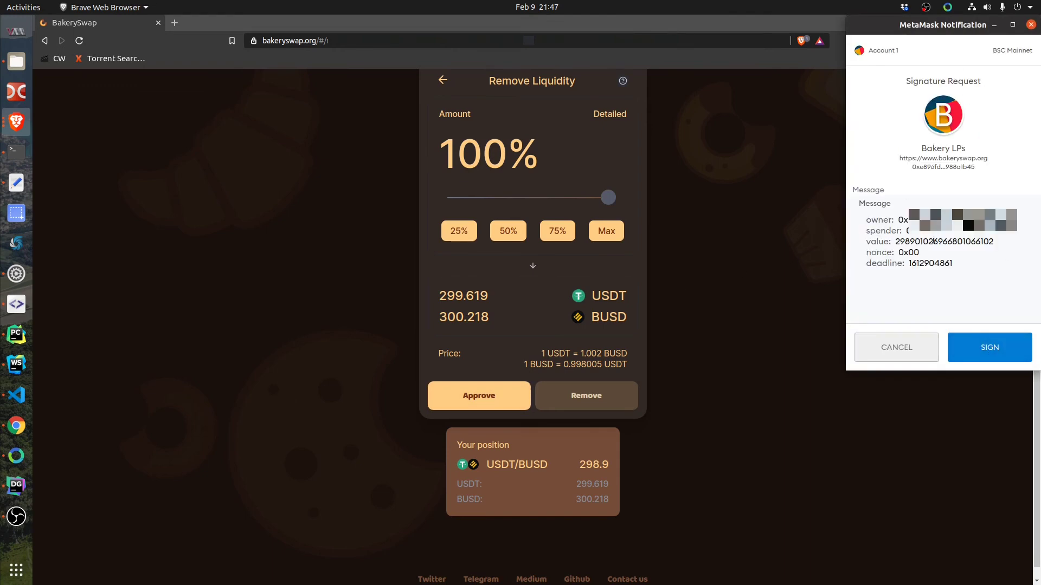
click(985, 350)
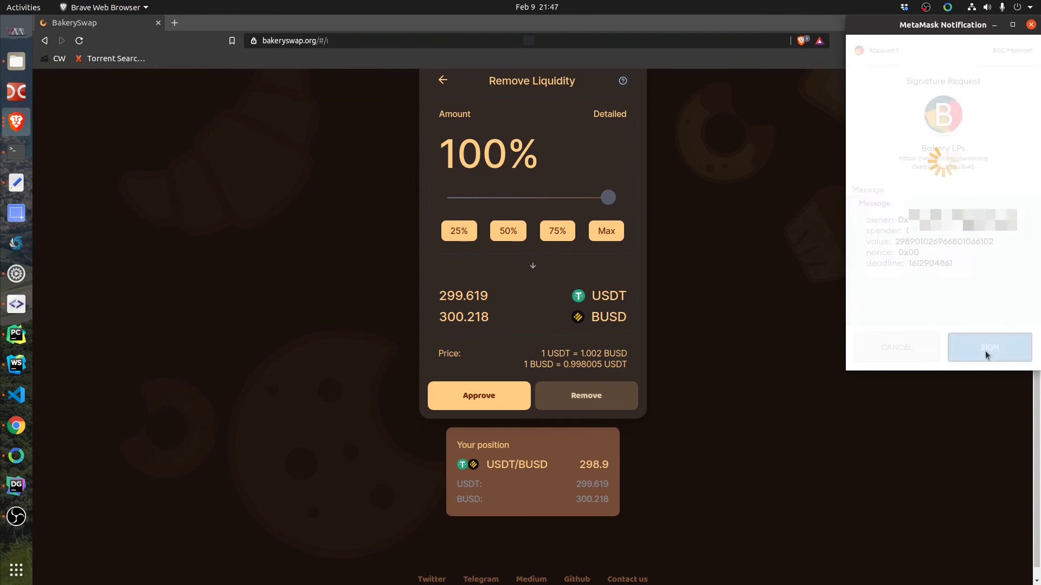
scroll(814, 344, up, 4)
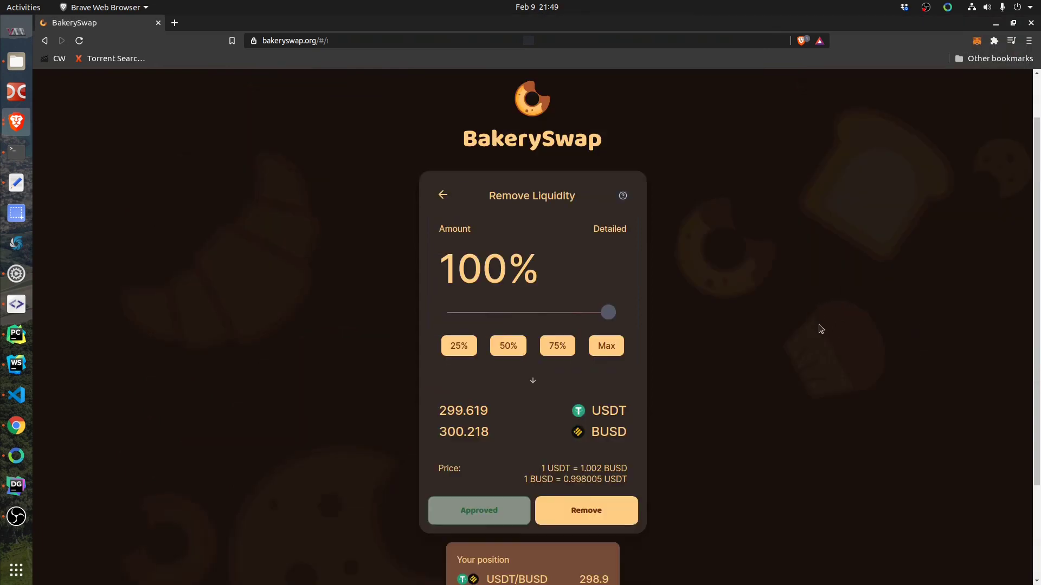
Remove all liquidity for 299.619 USDT and 300.218 BUSD, confirming in MetaMask after reviewing data.
click(601, 513)
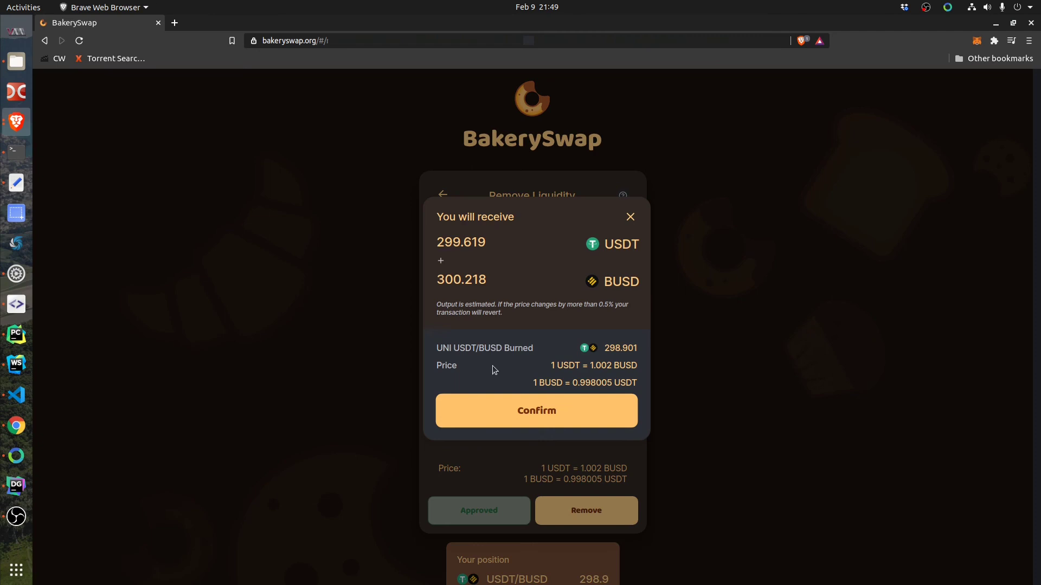
click(534, 414)
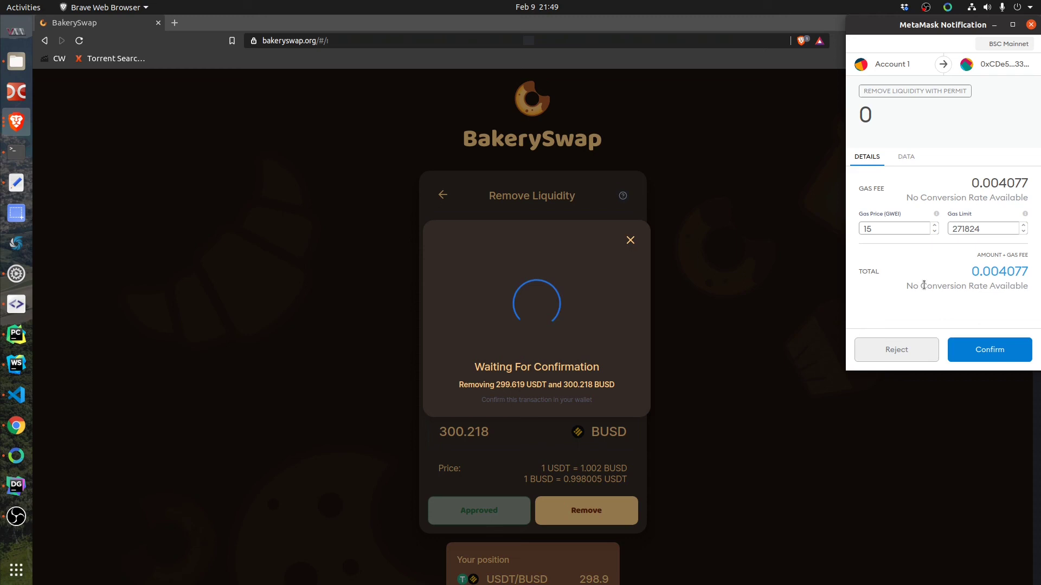
click(911, 158)
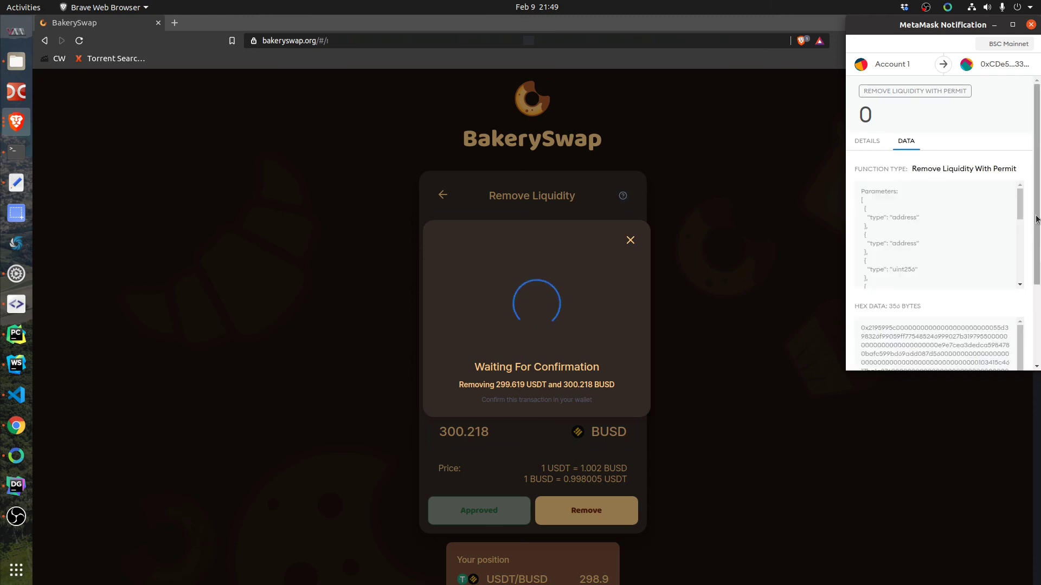
drag(1024, 206, 1009, 187)
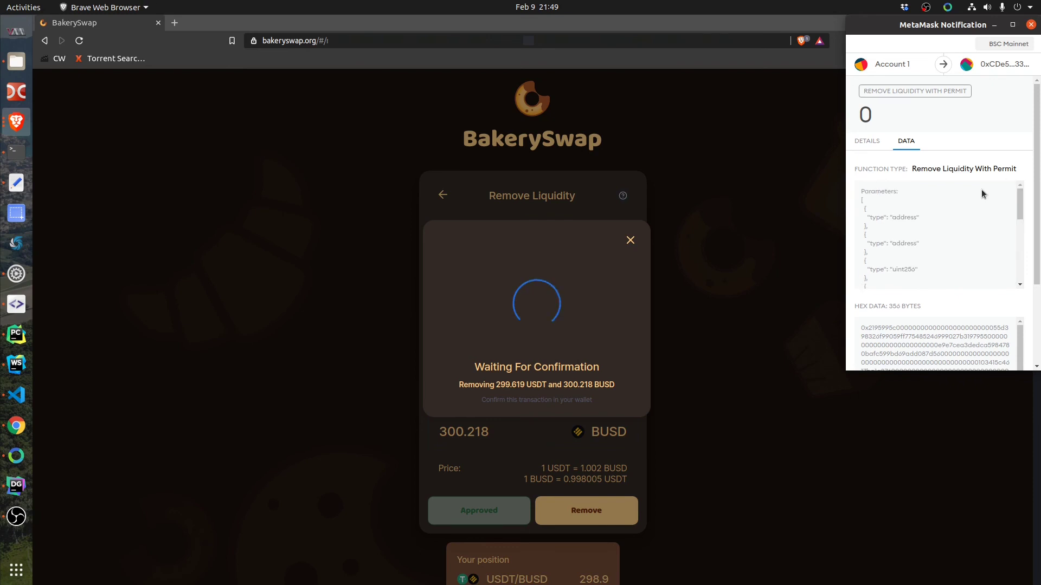
click(871, 142)
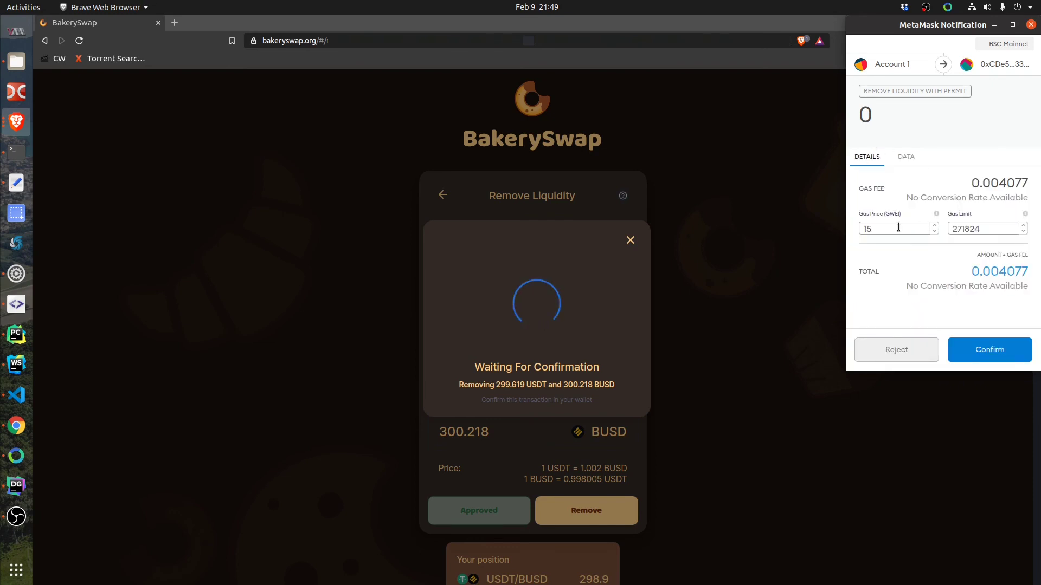
click(982, 350)
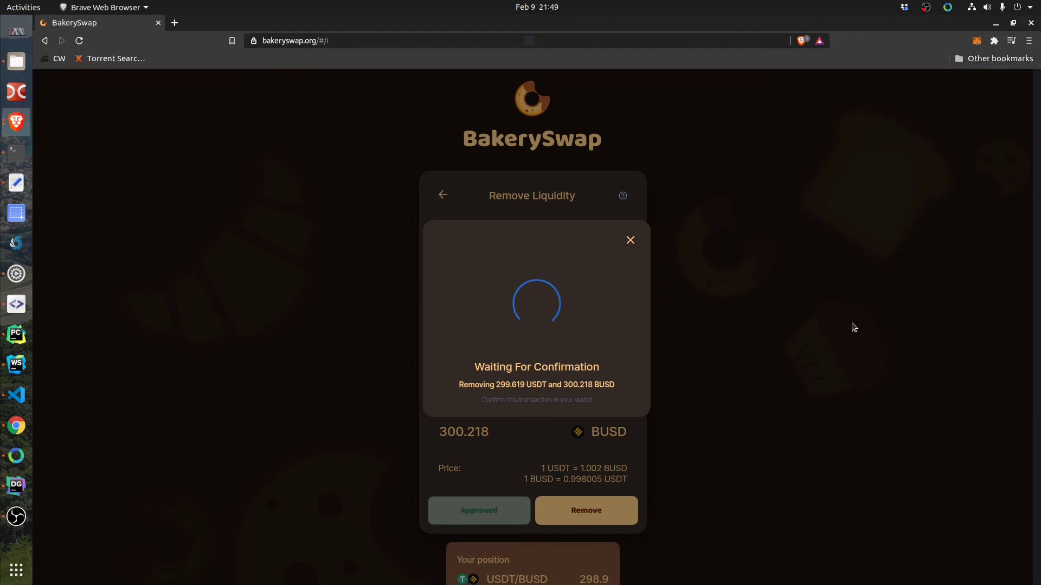
click(564, 407)
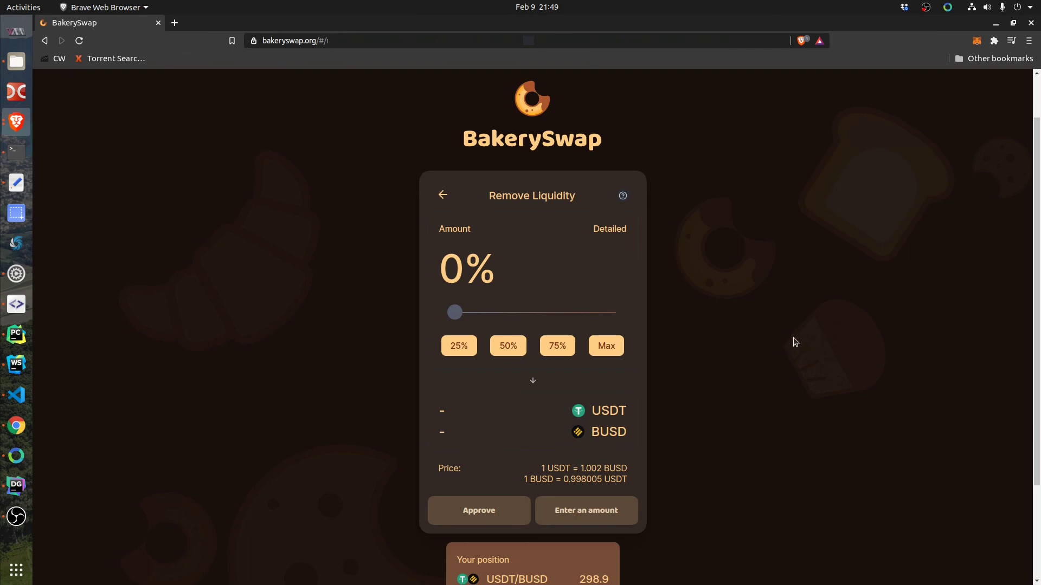
click(976, 42)
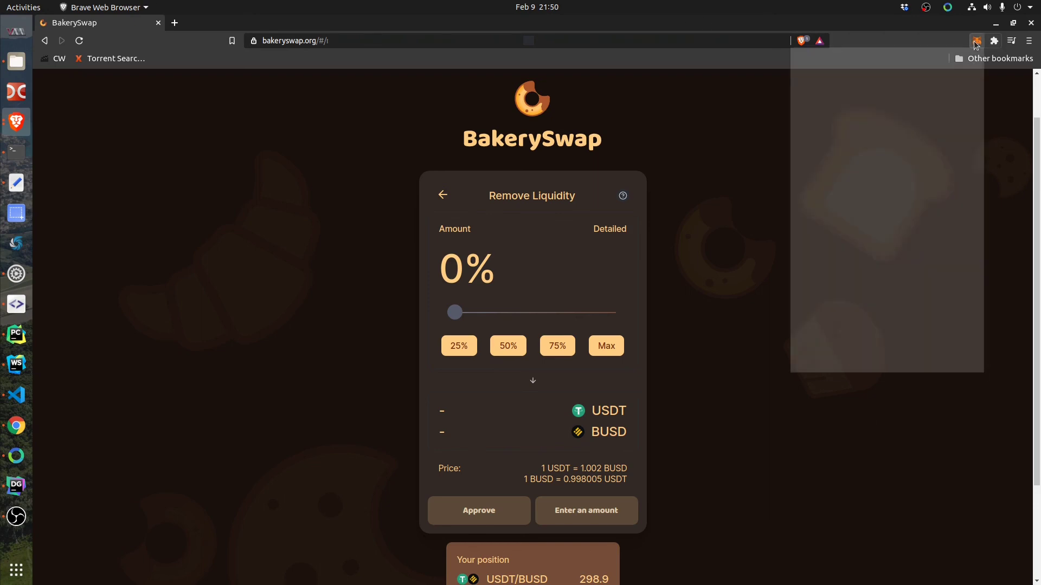
click(973, 105)
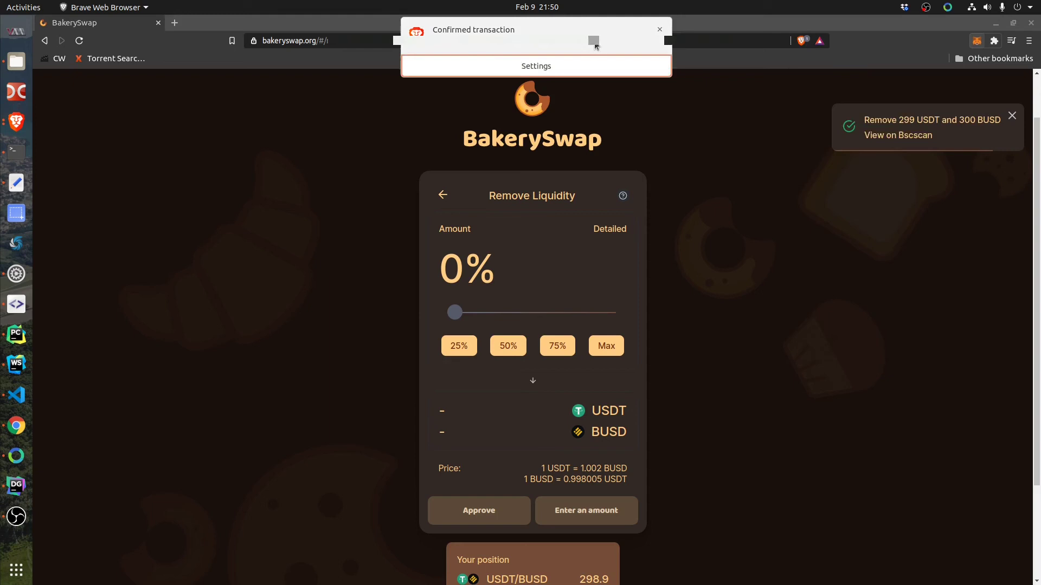
click(594, 41)
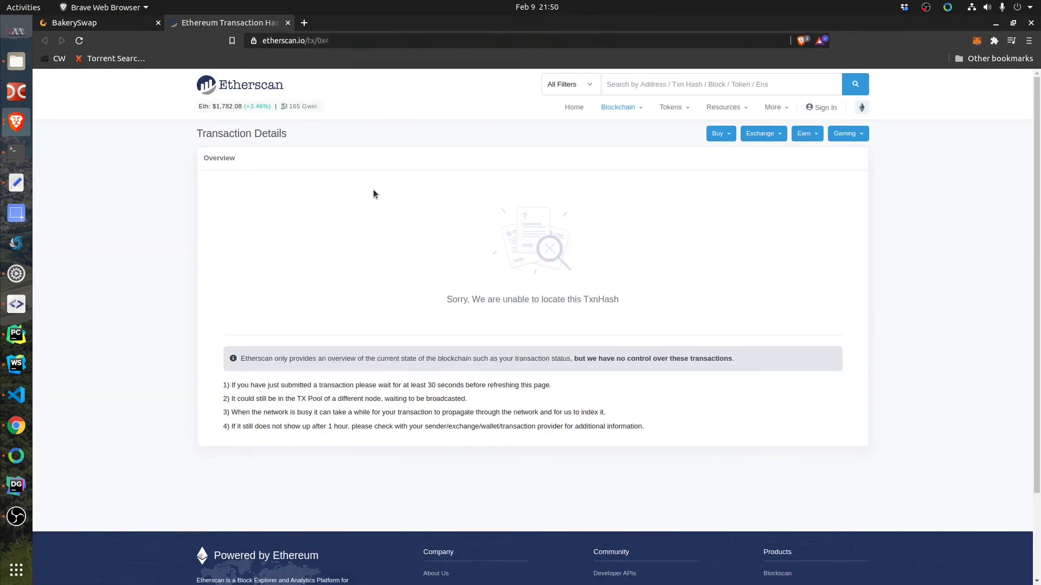
click(80, 42)
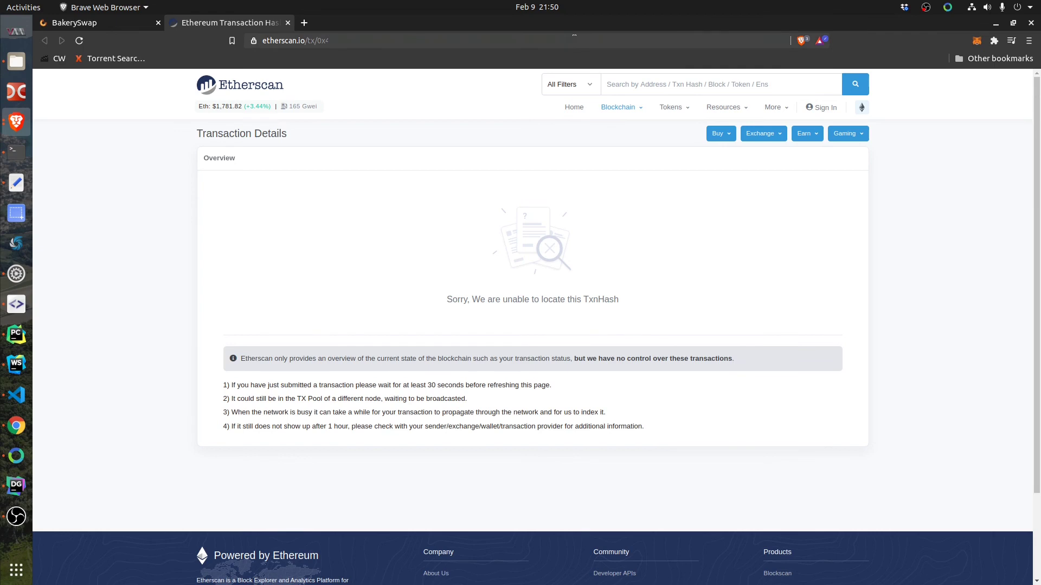
click(574, 36)
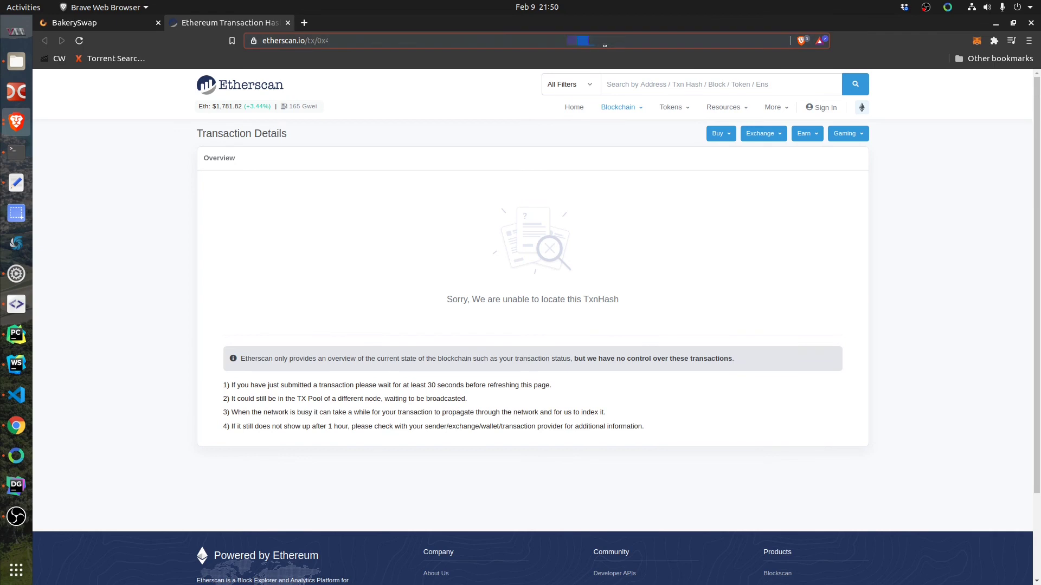
click(287, 24)
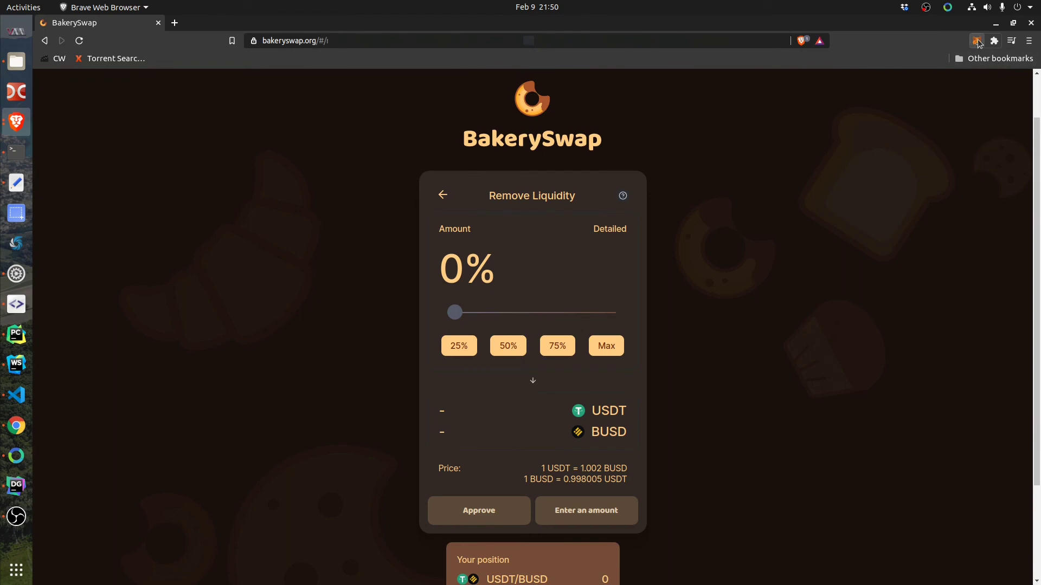
Open the Remove Liquidity With Permit transaction from MetaMask's activity list.
click(977, 41)
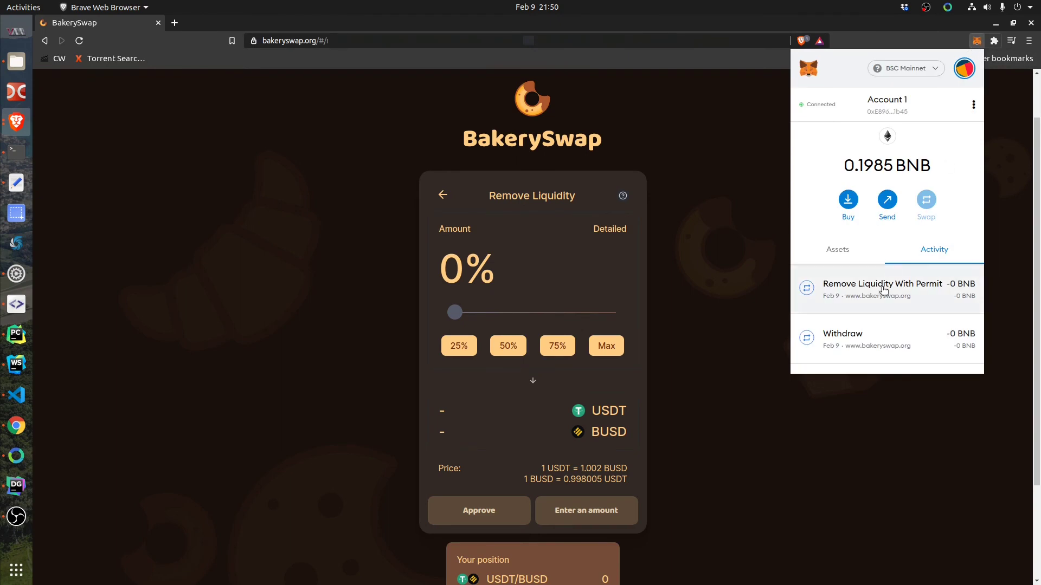
click(806, 291)
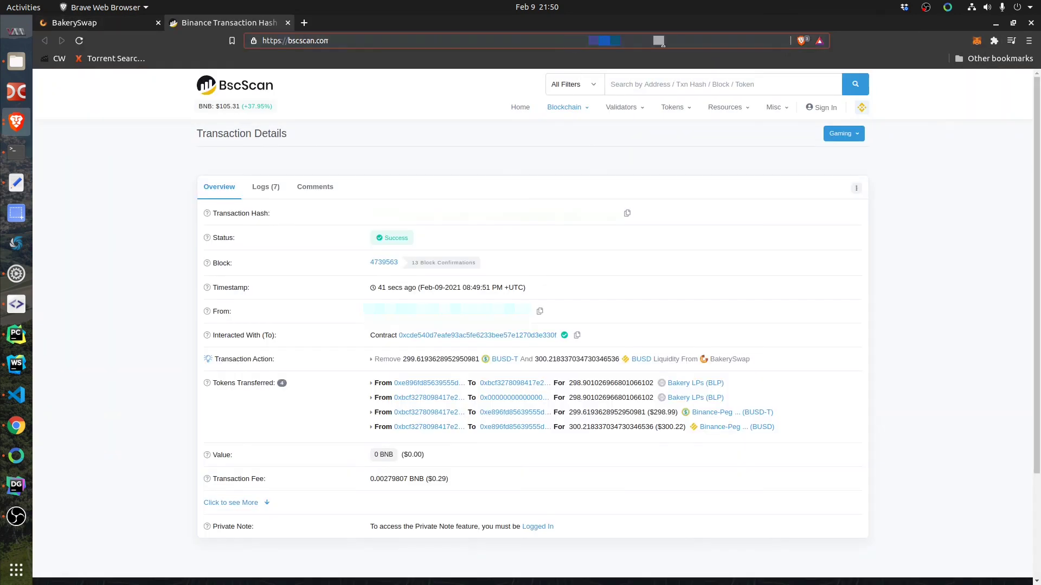
Open the sending wallet's BscScan page and check its BEP-20 token holdings.
click(613, 152)
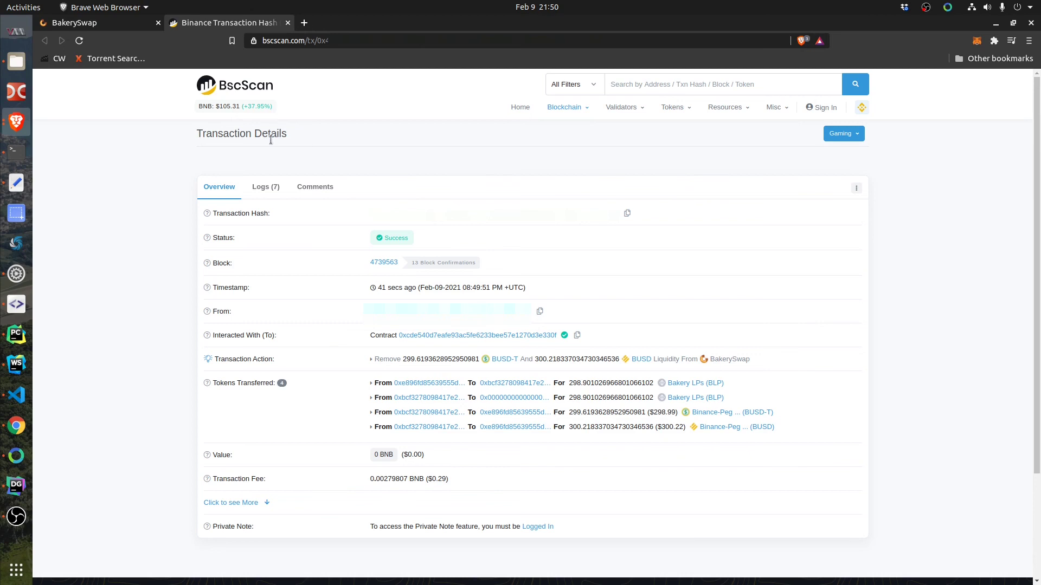
click(455, 308)
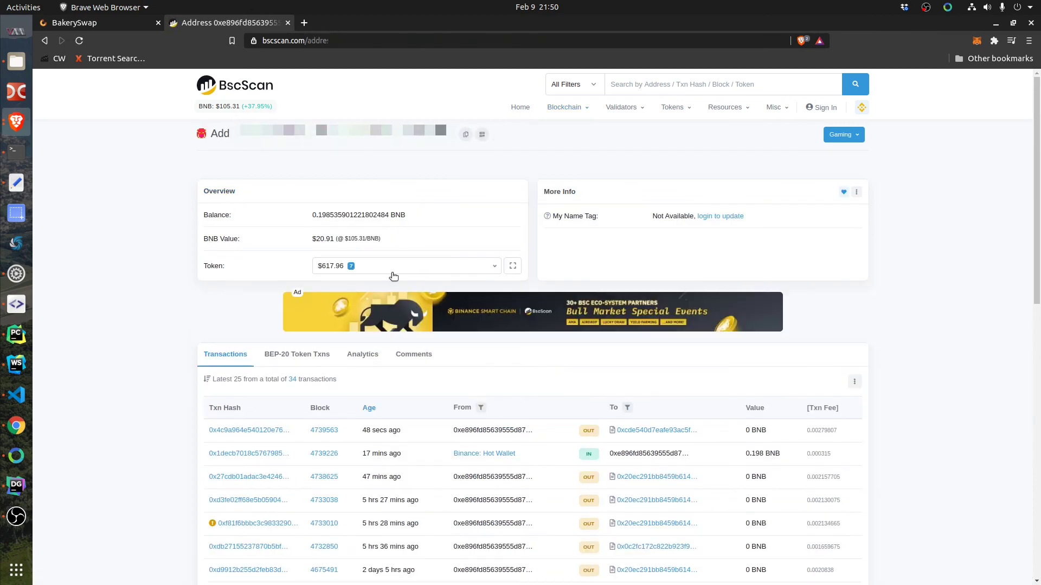
click(393, 271)
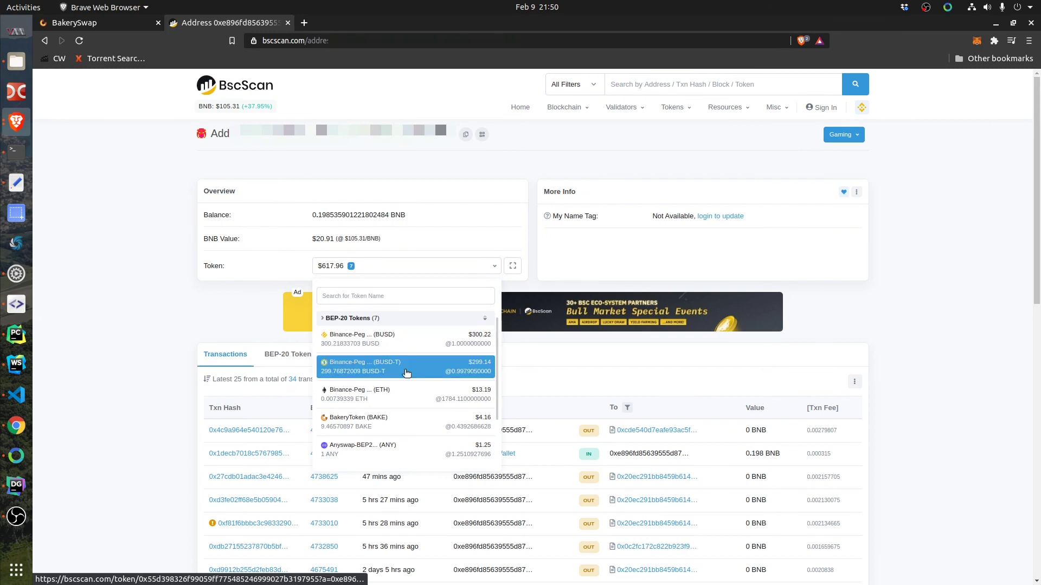
click(424, 266)
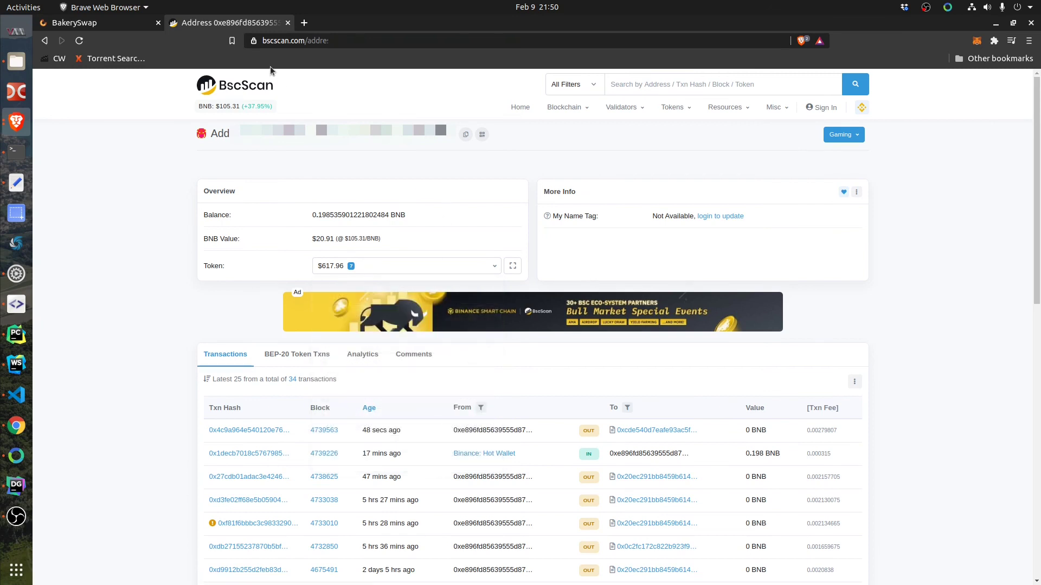
Close BscScan and go back to the Pool page showing no liquidity found.
click(287, 23)
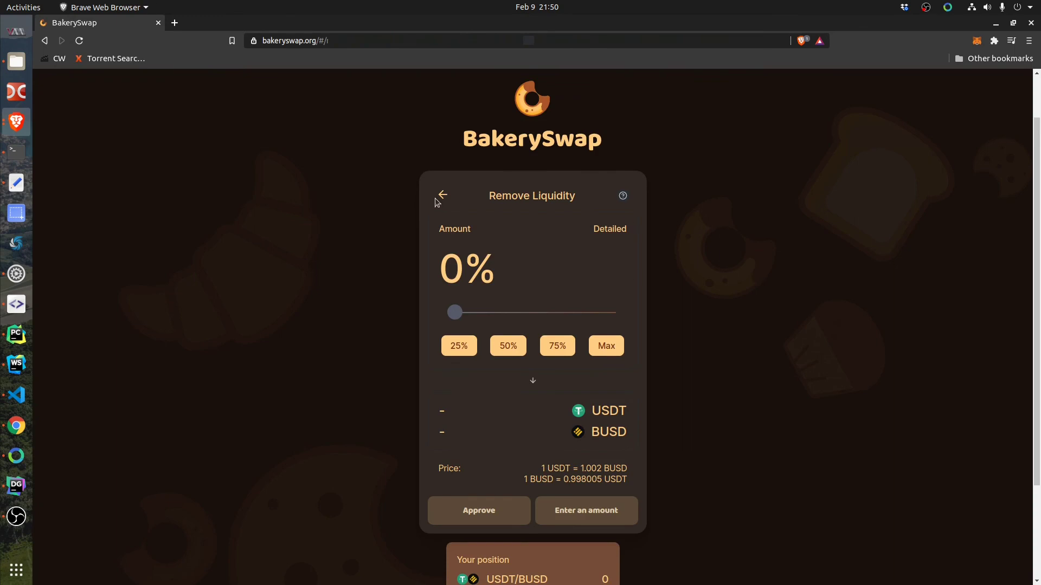
click(440, 196)
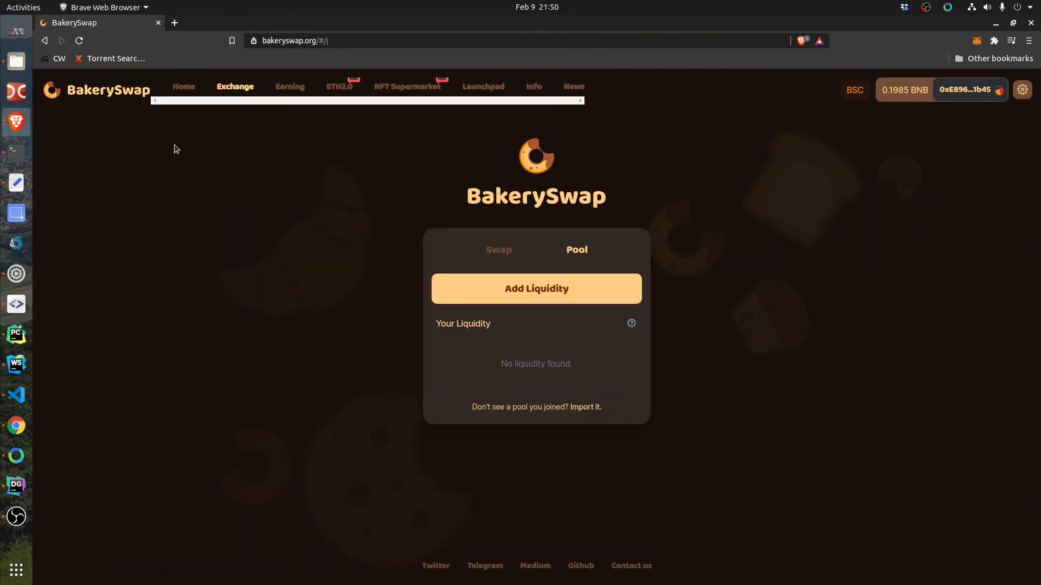